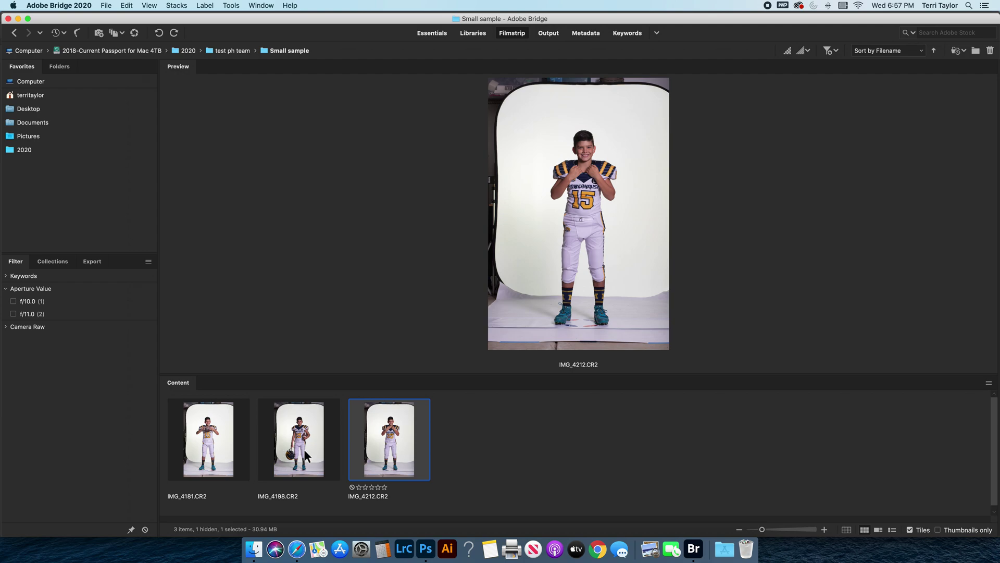
# Switch to Photoshop and review the Select Subject, Select and Mask, Background layer and fill layer steps of the Extractions with Background On action
pyautogui.click(426, 550)
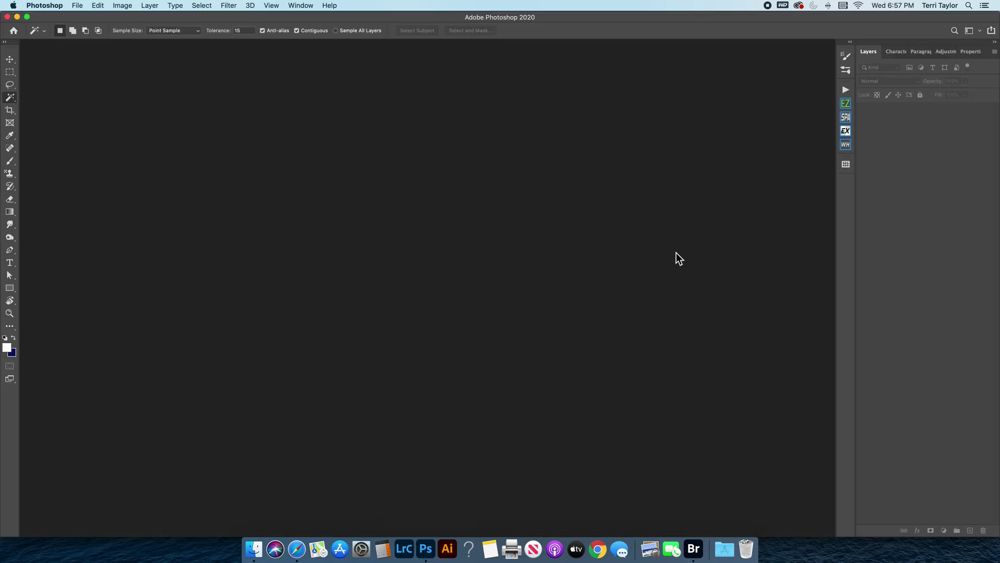
pyautogui.click(846, 91)
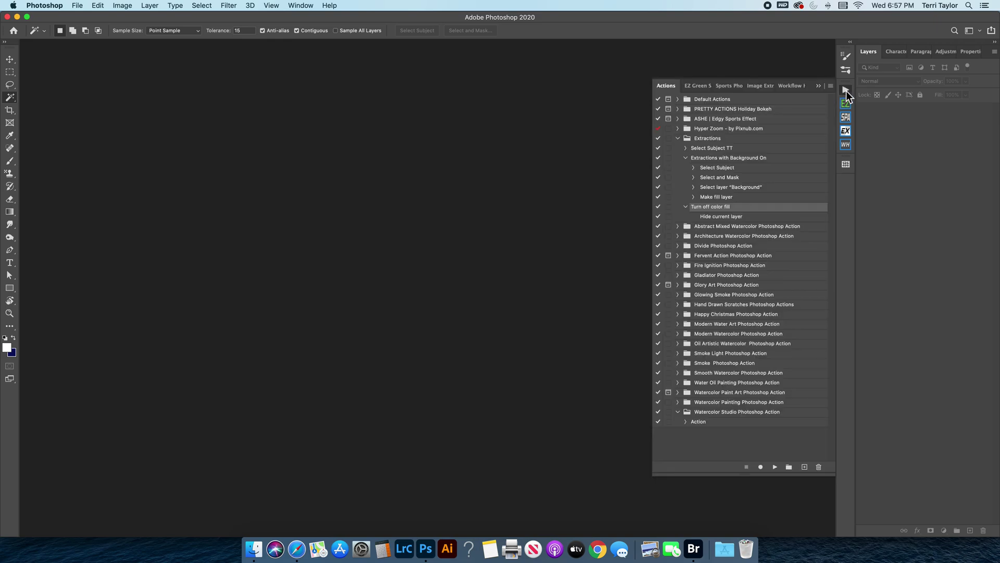
pyautogui.click(735, 169)
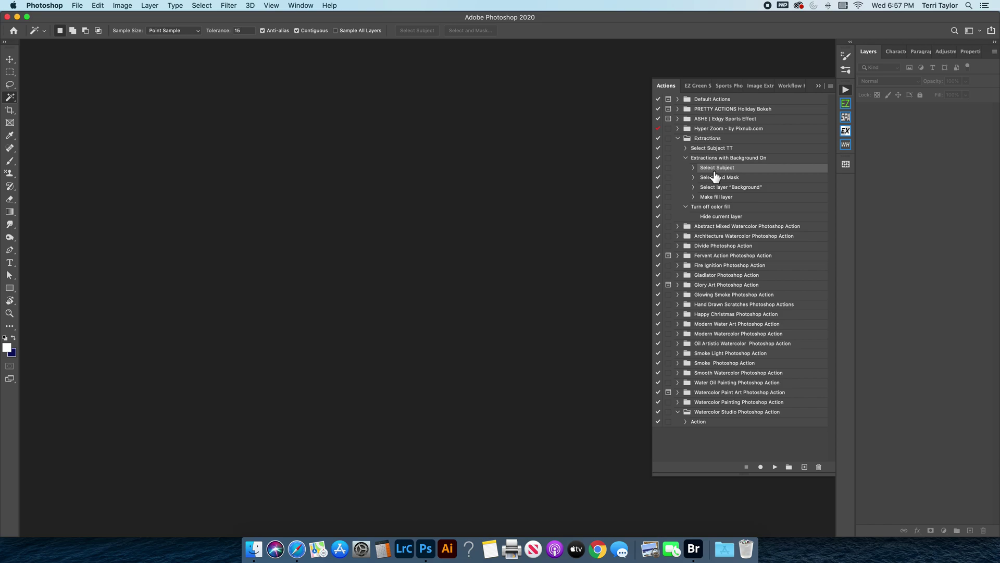
pyautogui.click(718, 179)
pyautogui.click(728, 189)
pyautogui.click(740, 199)
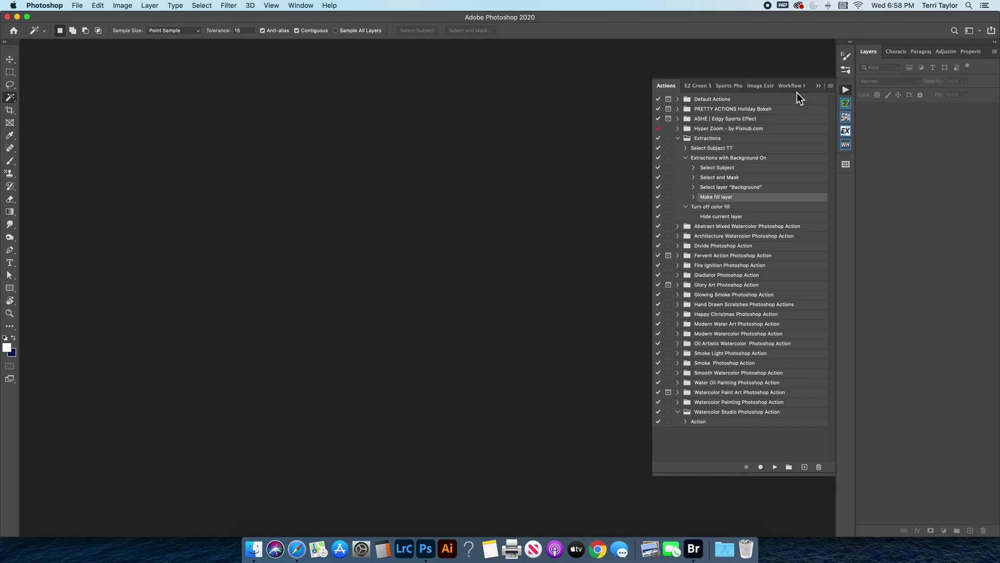
pyautogui.click(817, 86)
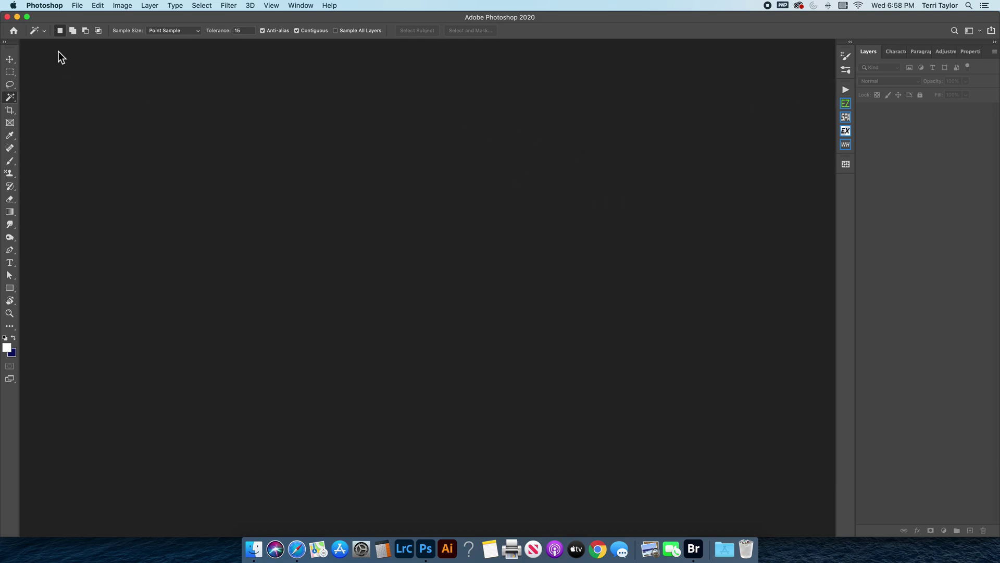
# Start the Image Processor script and choose the Small sample folder as the source of the images
pyautogui.click(77, 6)
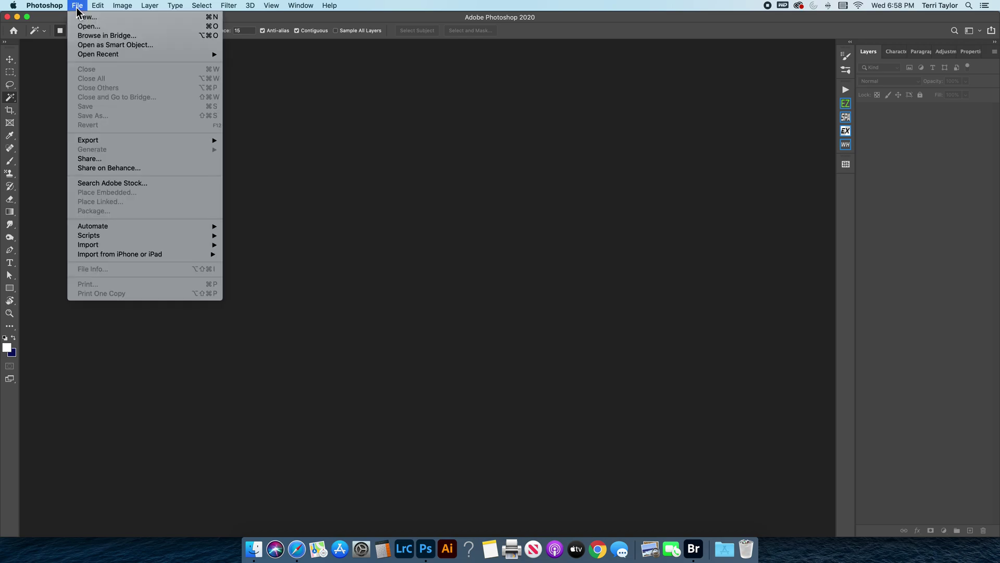
pyautogui.moveTo(88, 238)
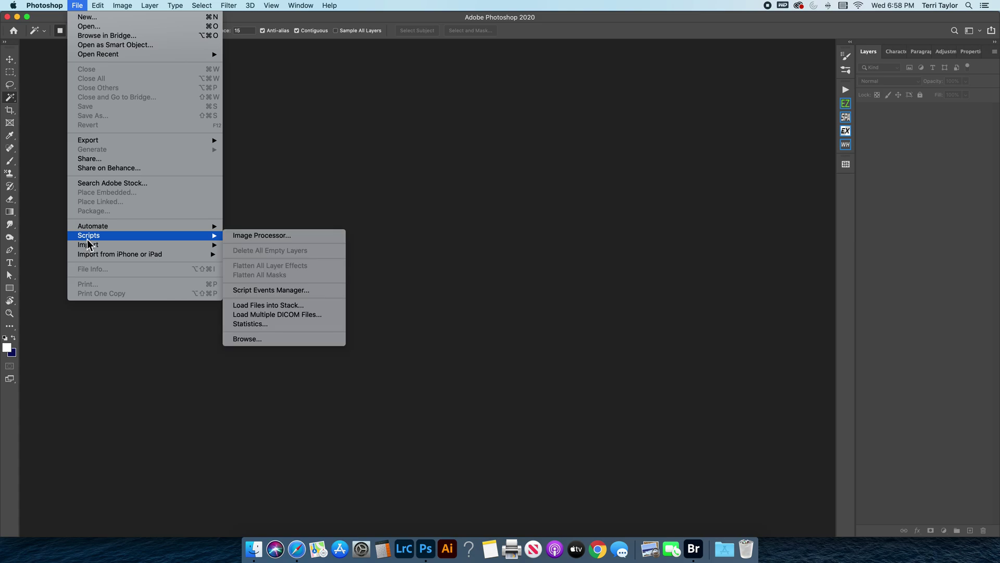
pyautogui.click(265, 237)
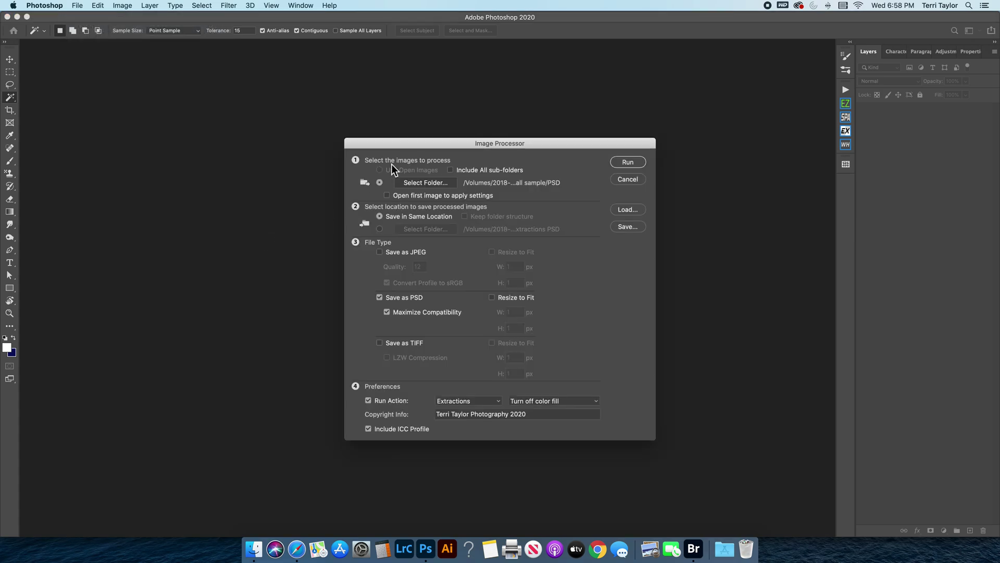
pyautogui.click(403, 183)
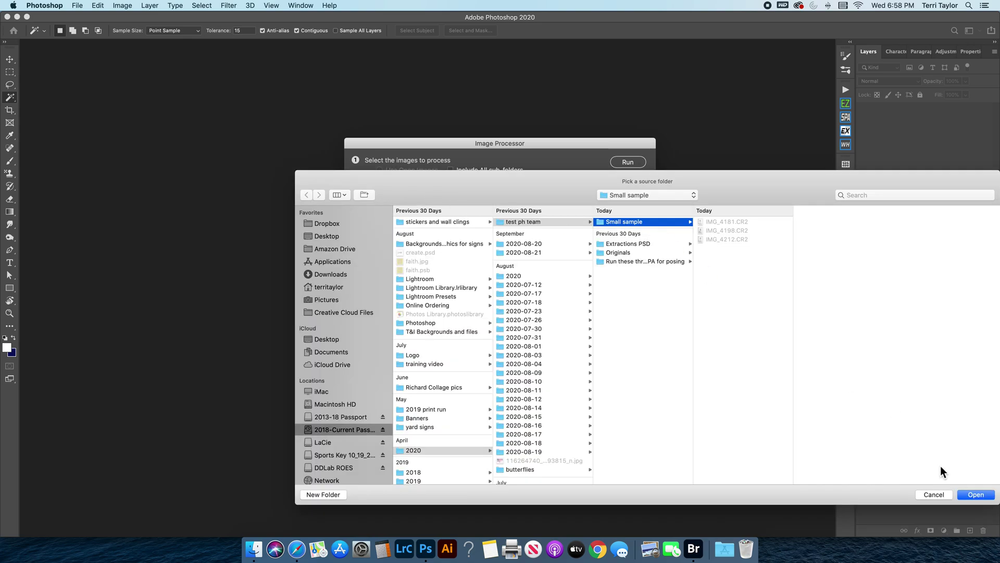
pyautogui.click(975, 494)
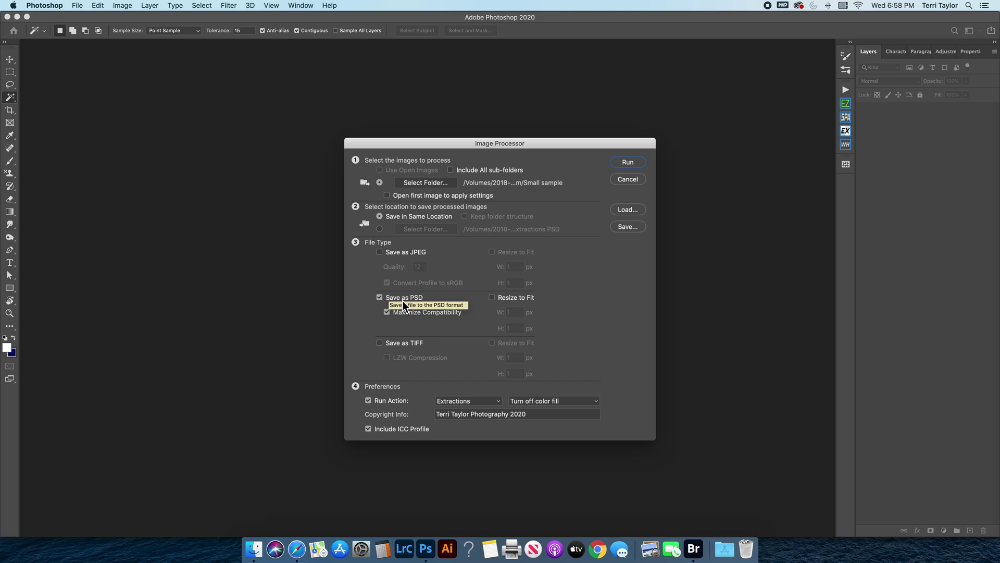
# Set the Image Processor to run the Extractions with Background On action and process the images
pyautogui.click(546, 401)
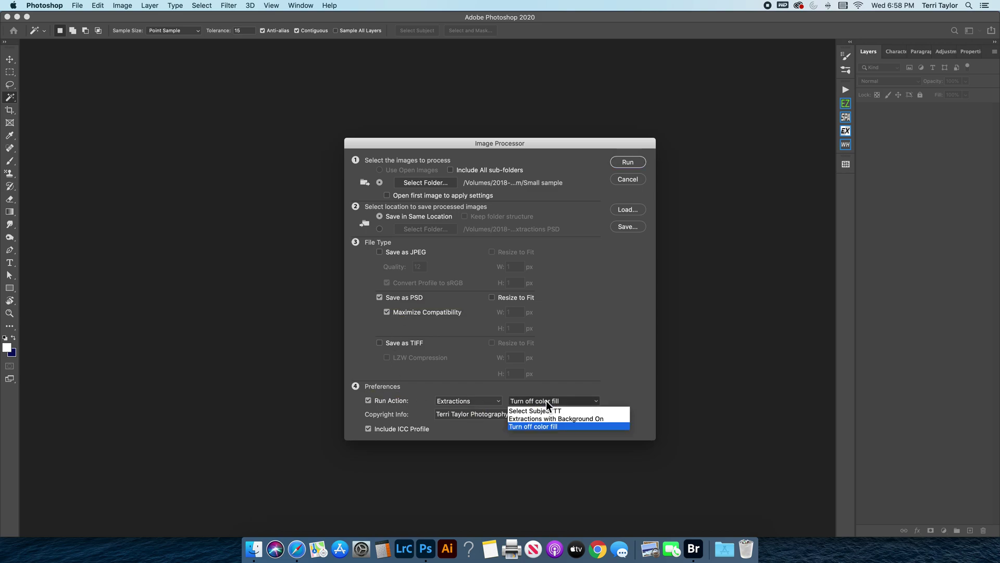
pyautogui.click(544, 418)
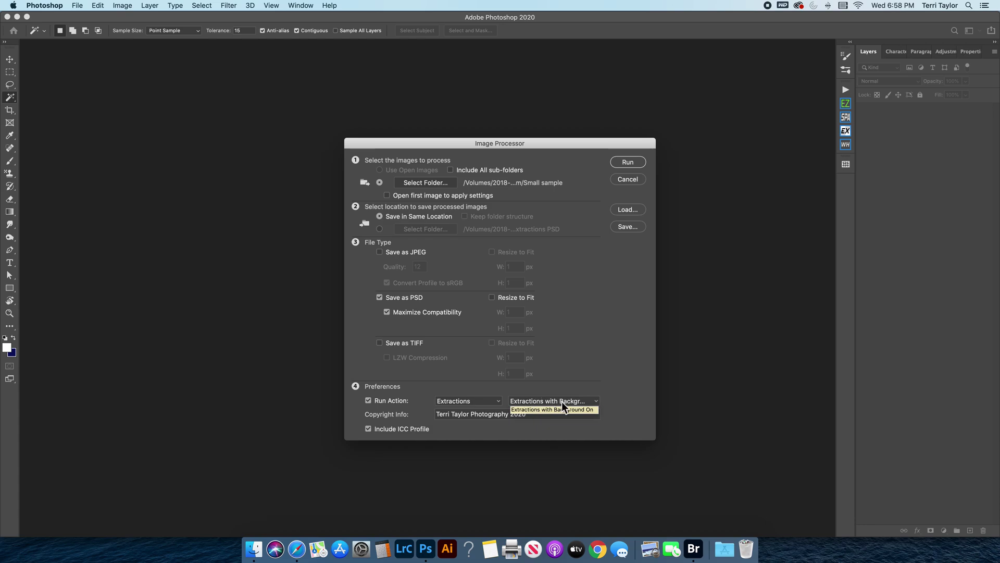
pyautogui.click(641, 161)
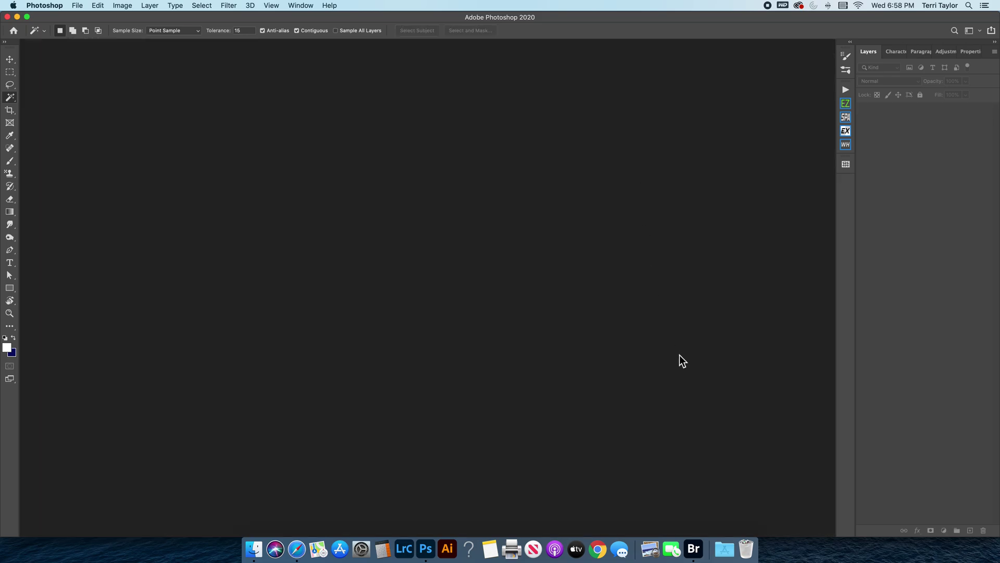
# Switch to Adobe Bridge, open the PSD folder and inspect the cutout edges of IMG_4181.psd magnified around the waist and shoulders
pyautogui.click(694, 549)
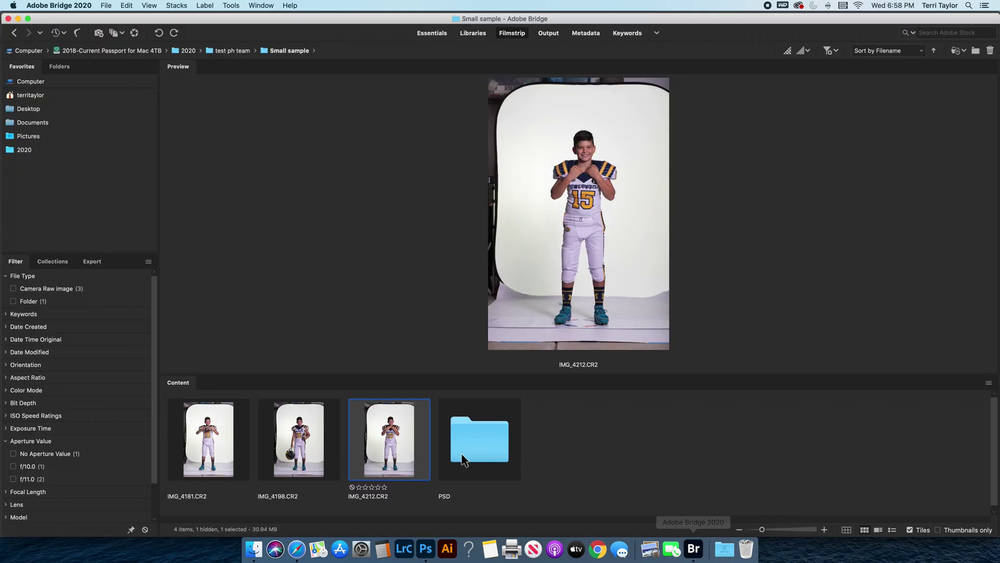
pyautogui.doubleClick(469, 442)
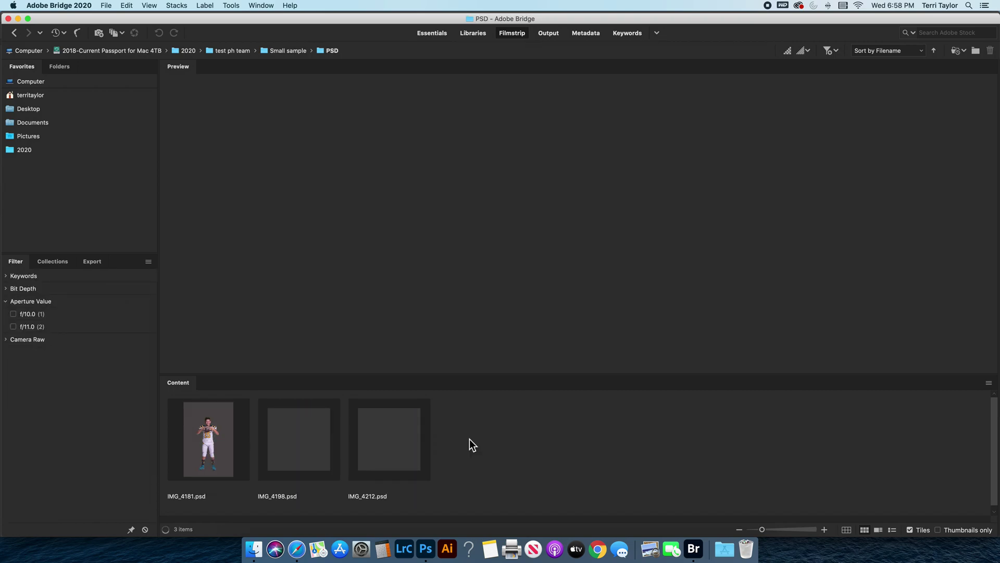
pyautogui.click(218, 458)
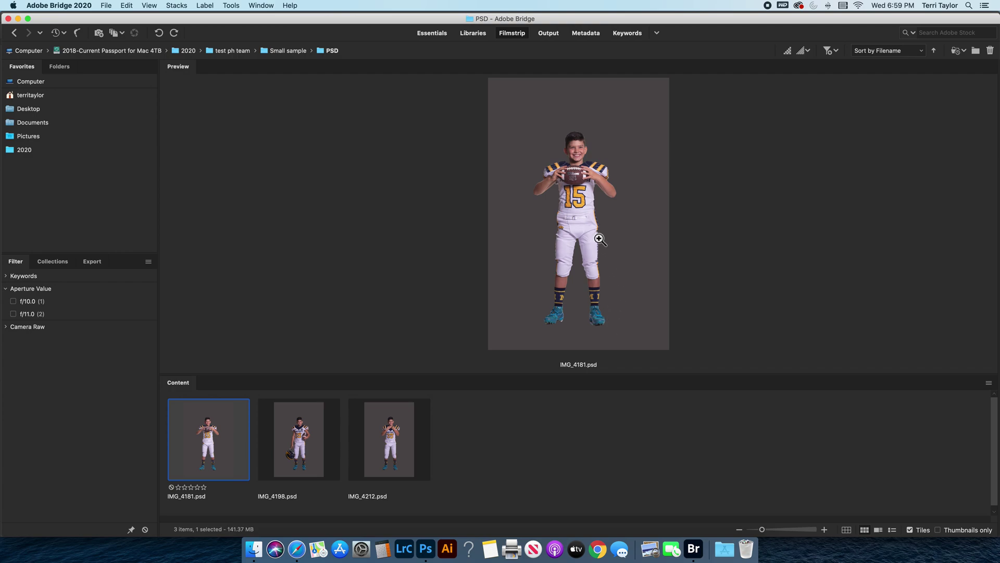
pyautogui.click(598, 218)
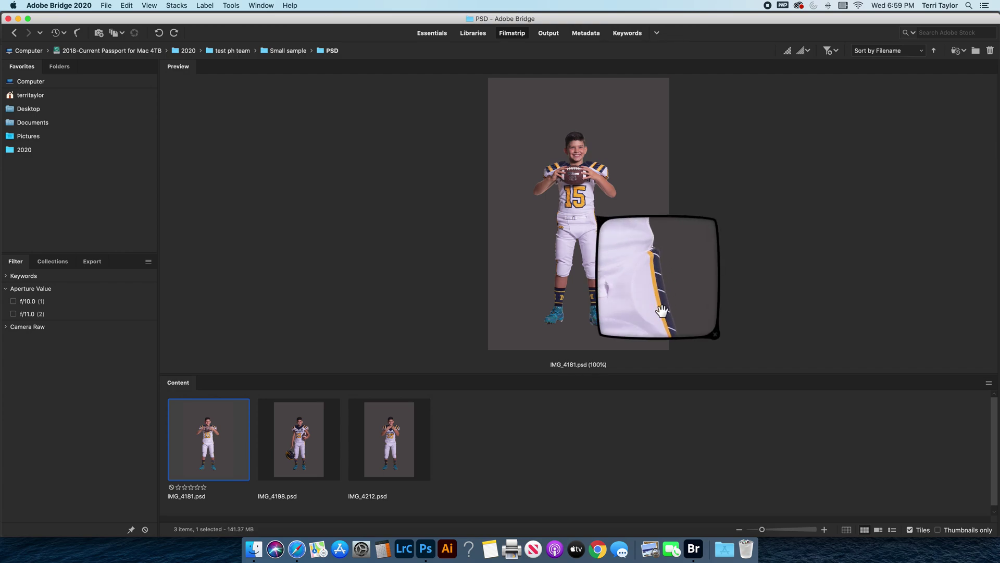
pyautogui.click(565, 174)
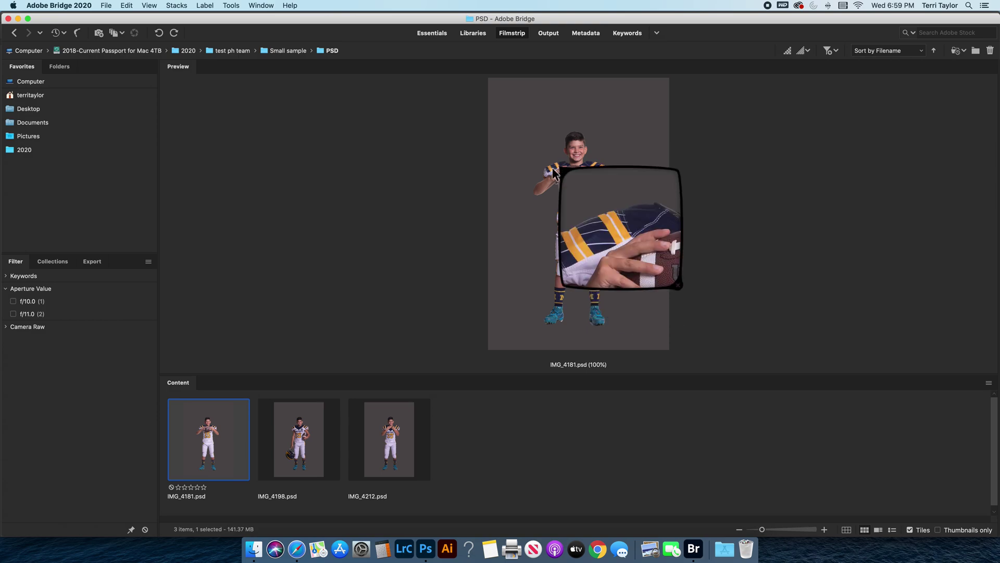
pyautogui.click(594, 169)
# Inspect the cutouts in IMG_4198.psd and IMG_4212.psd magnified, examining the waist and shoulder areas for extraction errors
pyautogui.click(289, 449)
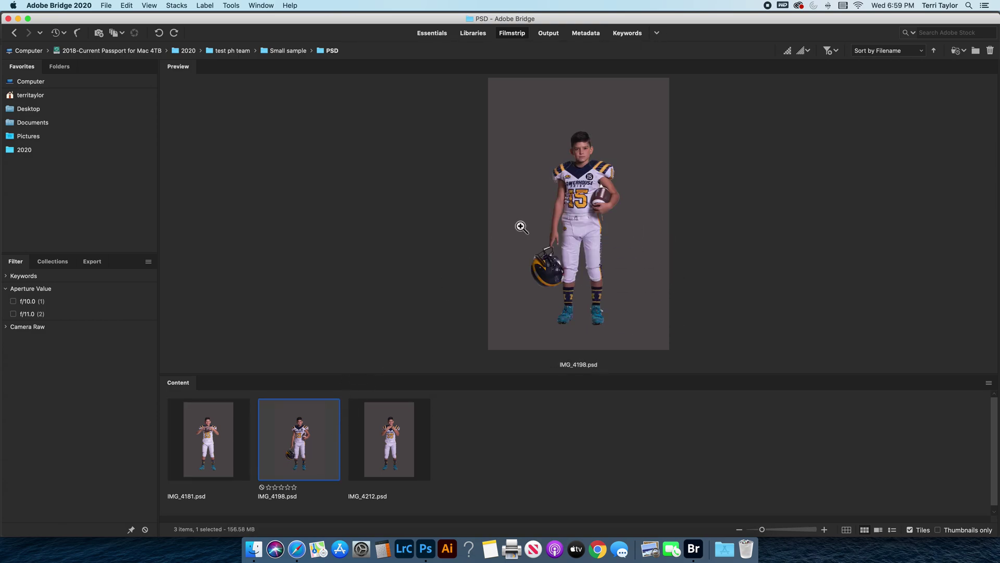
pyautogui.click(603, 224)
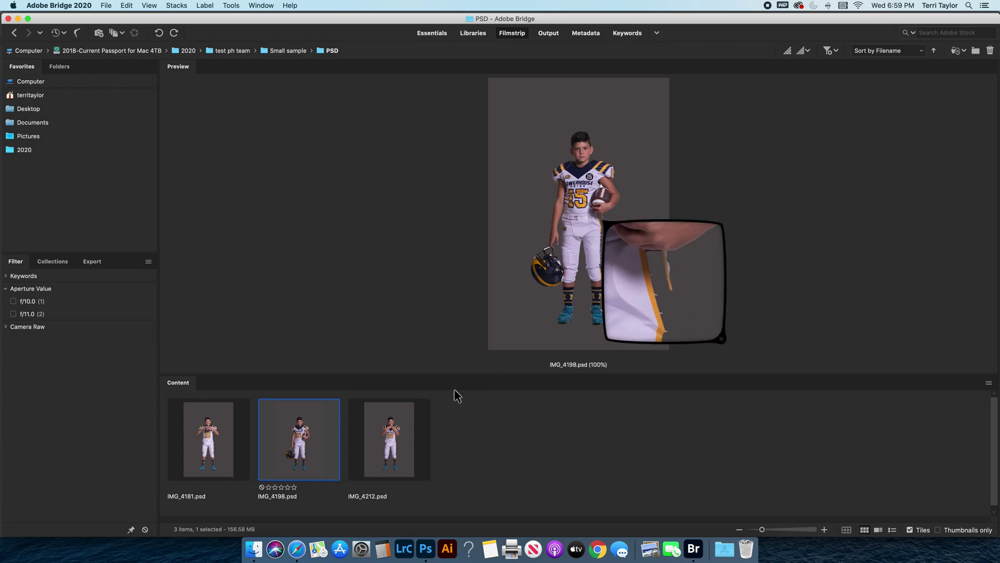
pyautogui.click(411, 433)
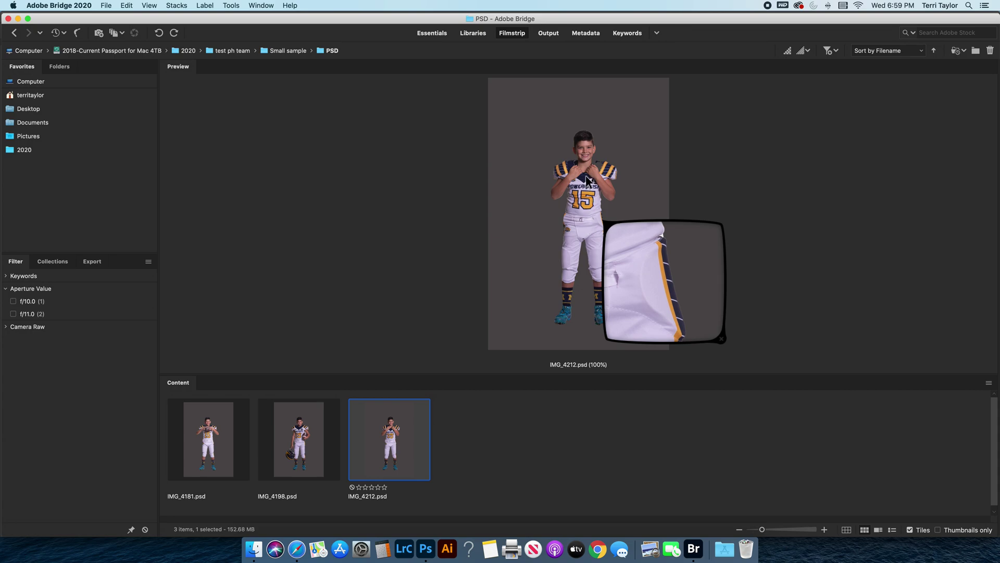
pyautogui.click(596, 164)
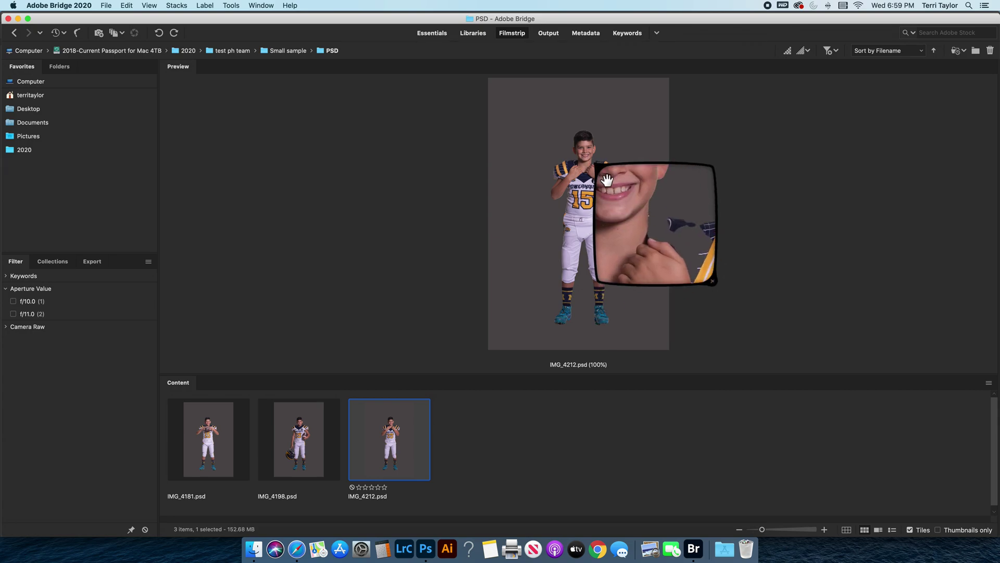
pyautogui.click(294, 443)
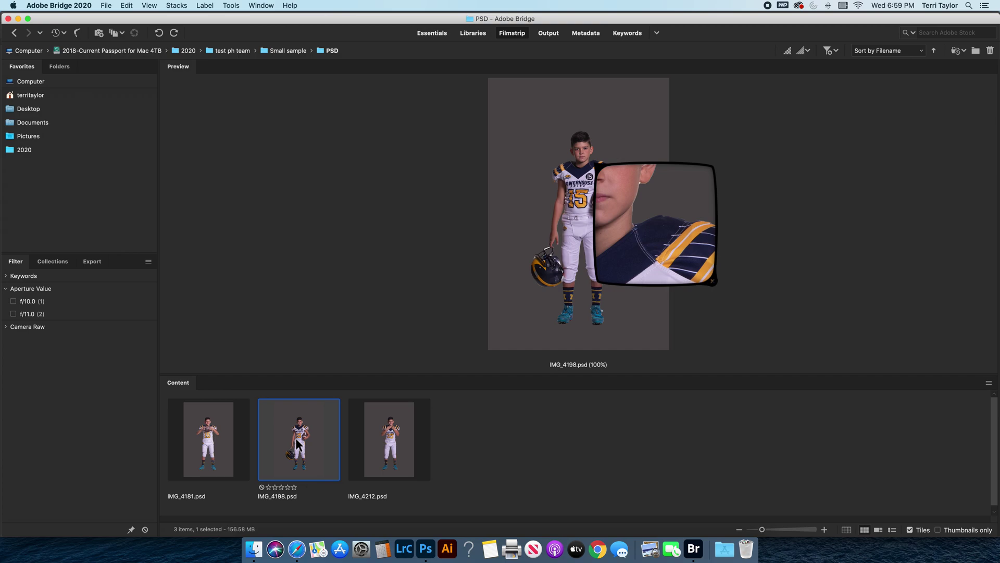
# Switch to Photoshop, start the Image Processor script and choose the PSD folder inside Small sample as the source
pyautogui.click(426, 549)
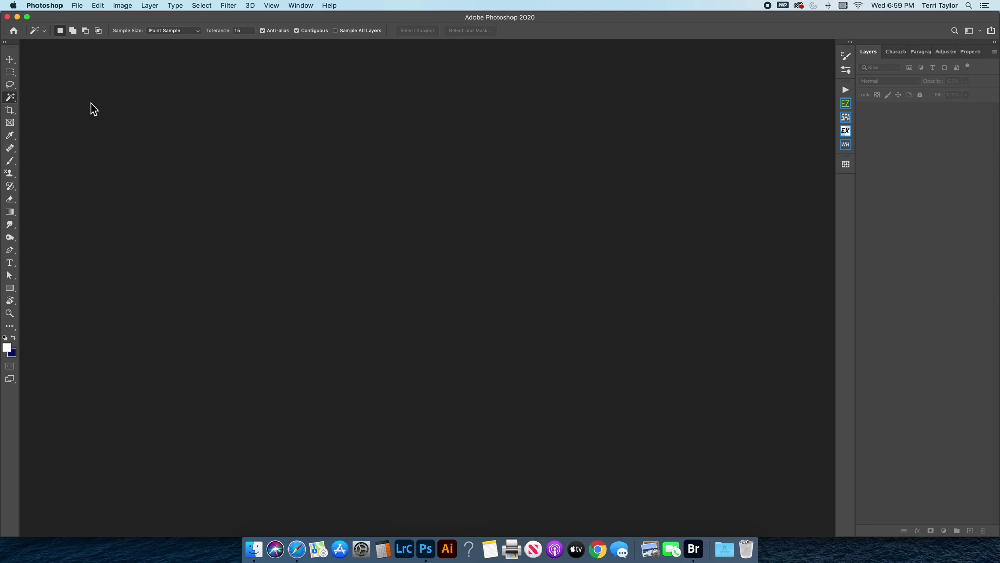
pyautogui.click(76, 9)
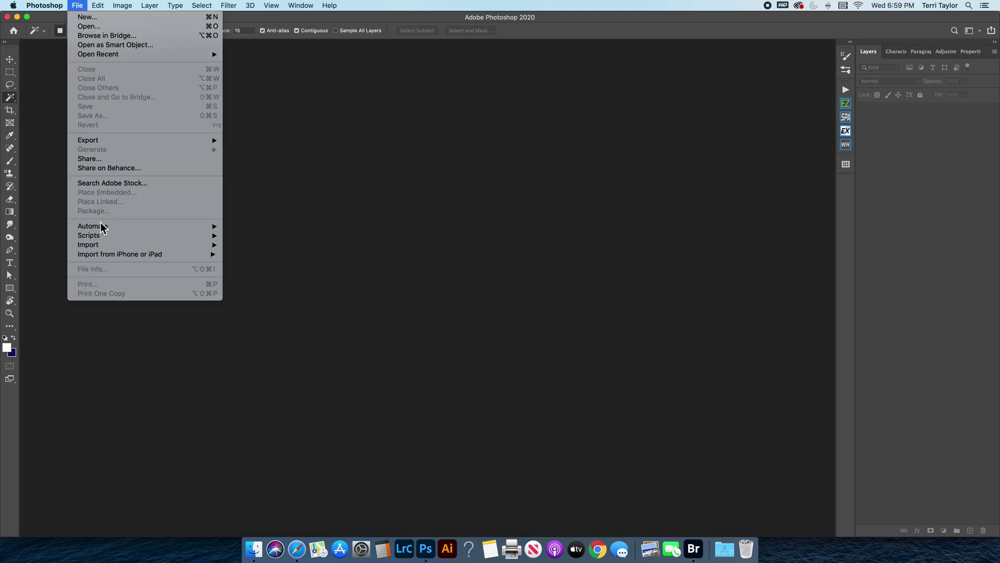
pyautogui.moveTo(151, 235)
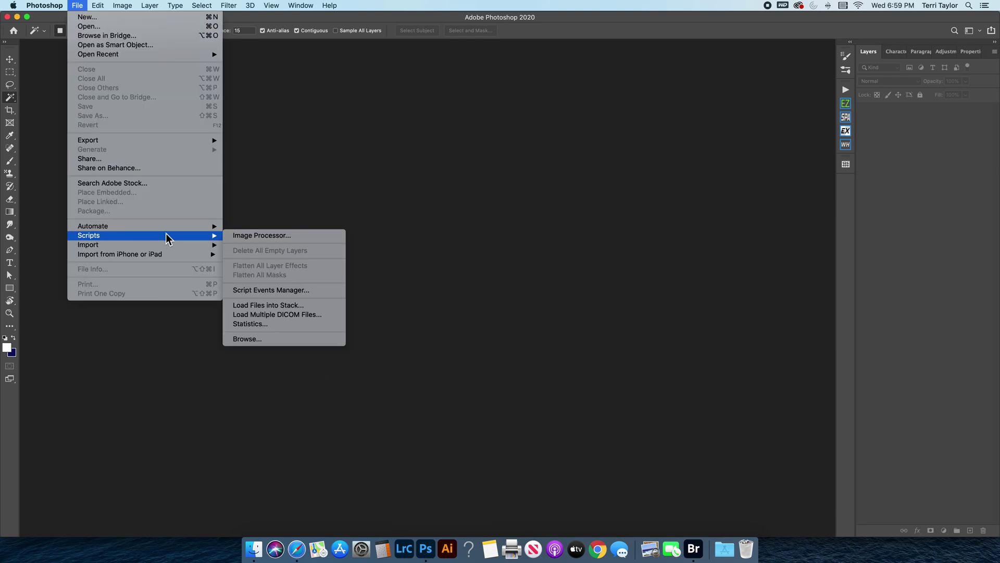
pyautogui.click(247, 237)
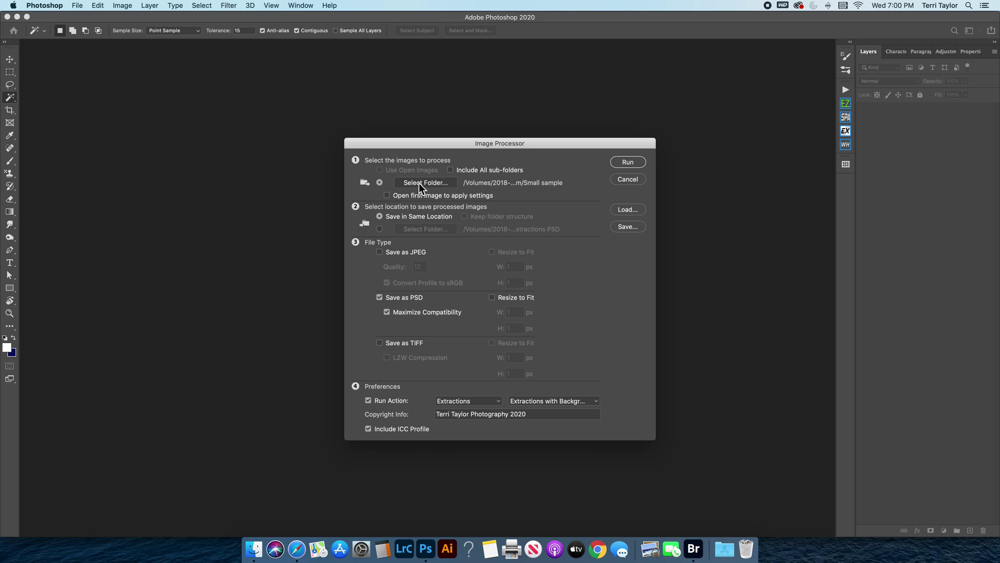
pyautogui.click(440, 184)
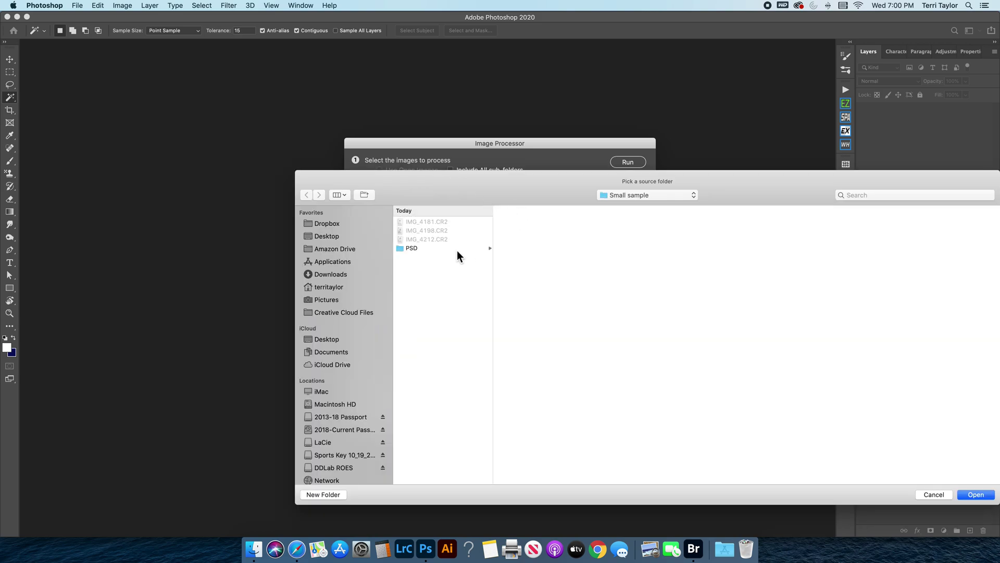
pyautogui.click(431, 250)
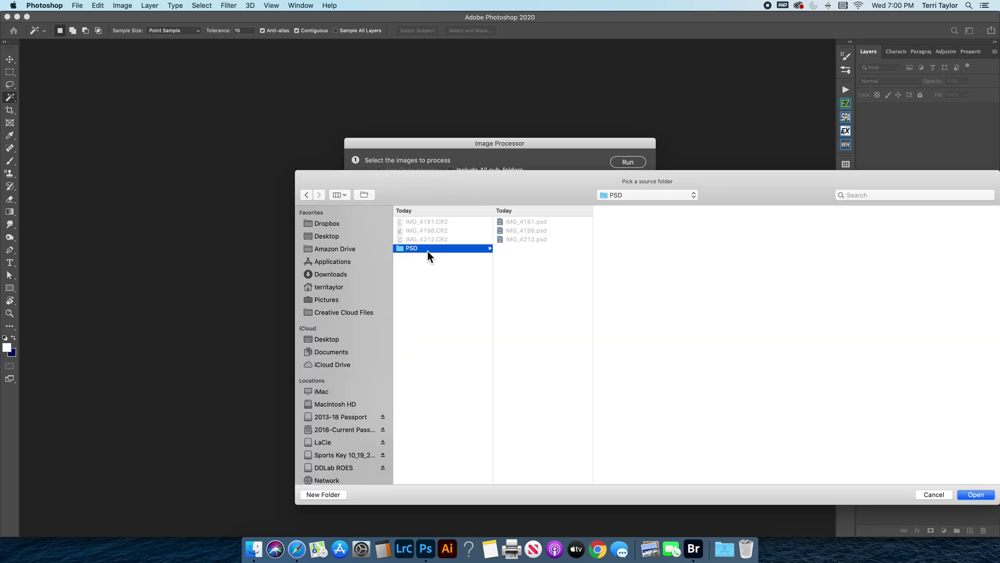
pyautogui.click(976, 494)
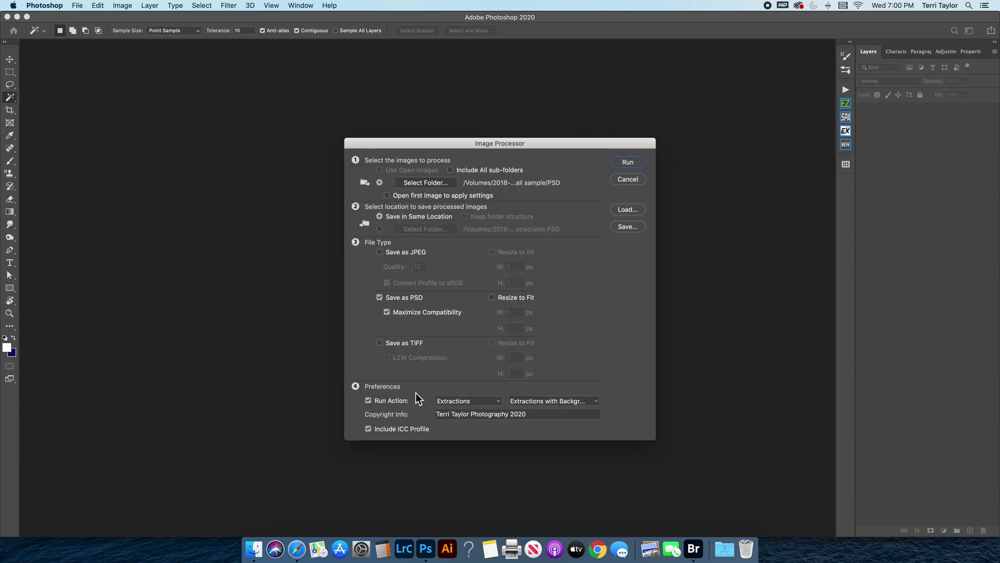
# Set the Image Processor to run the Turn off color fill action from the Extractions set and process the PSD files
pyautogui.click(542, 405)
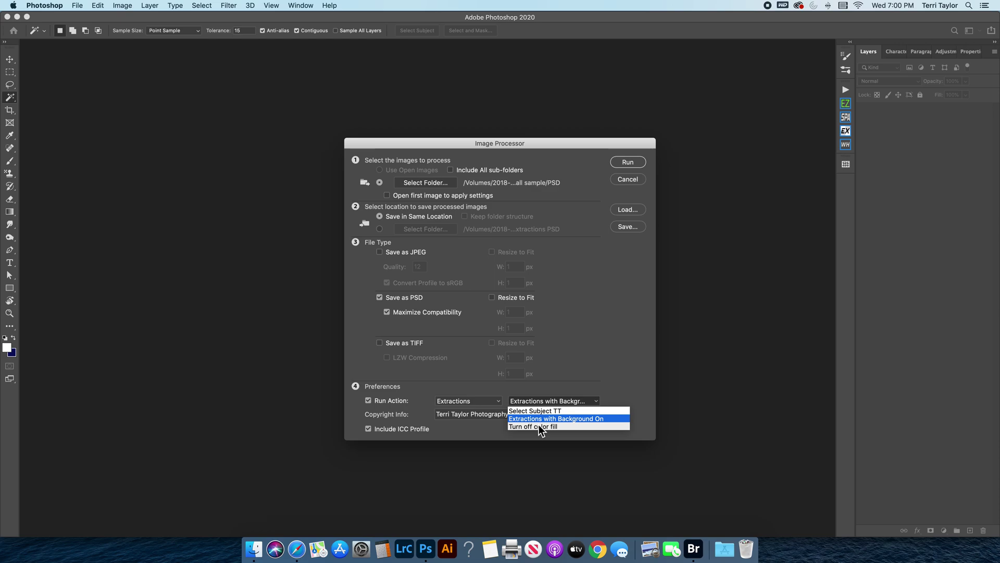
pyautogui.click(539, 426)
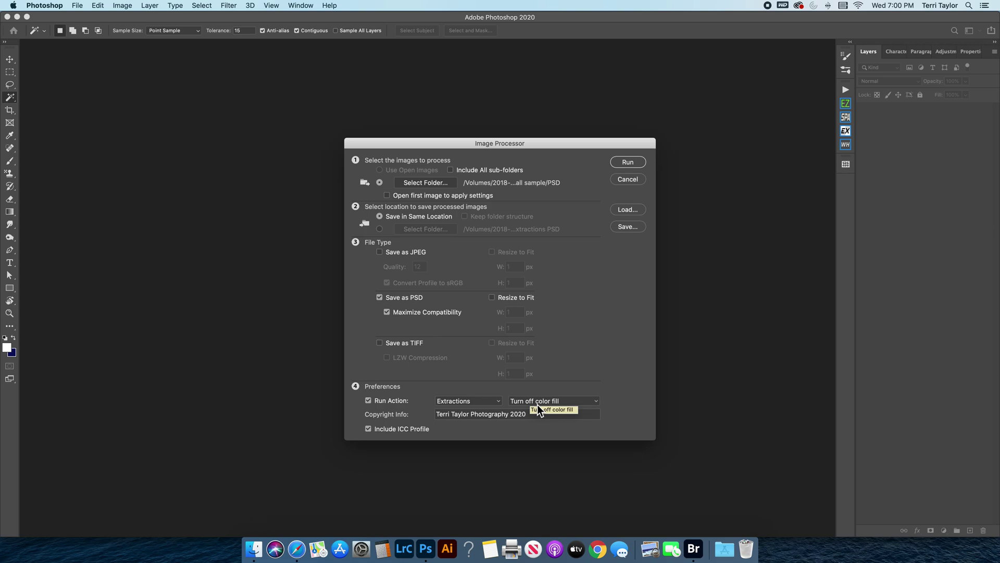
pyautogui.click(633, 163)
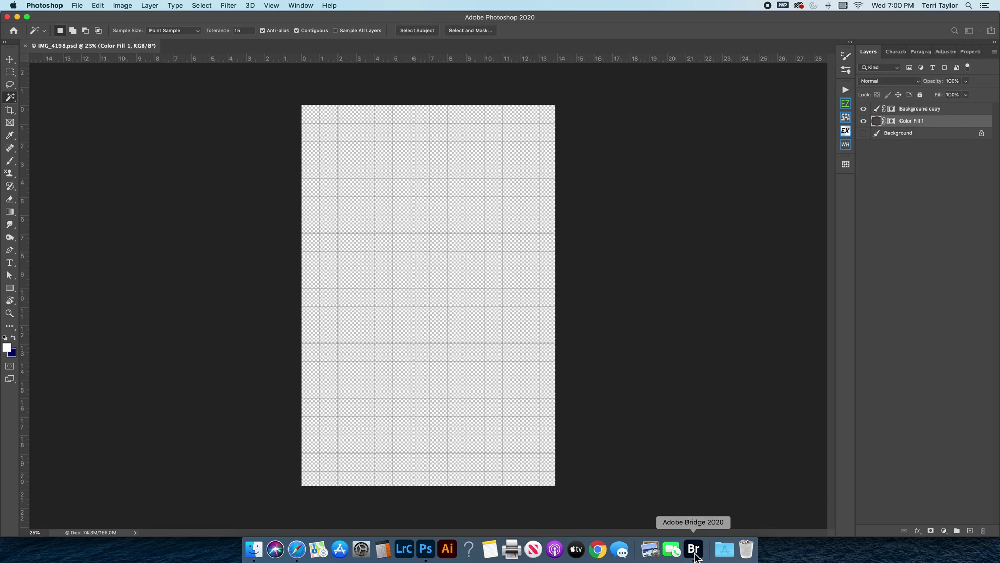
# Switch to Adobe Bridge and open the new PSD subfolder inside the PSD folder to view the processed files
pyautogui.click(694, 551)
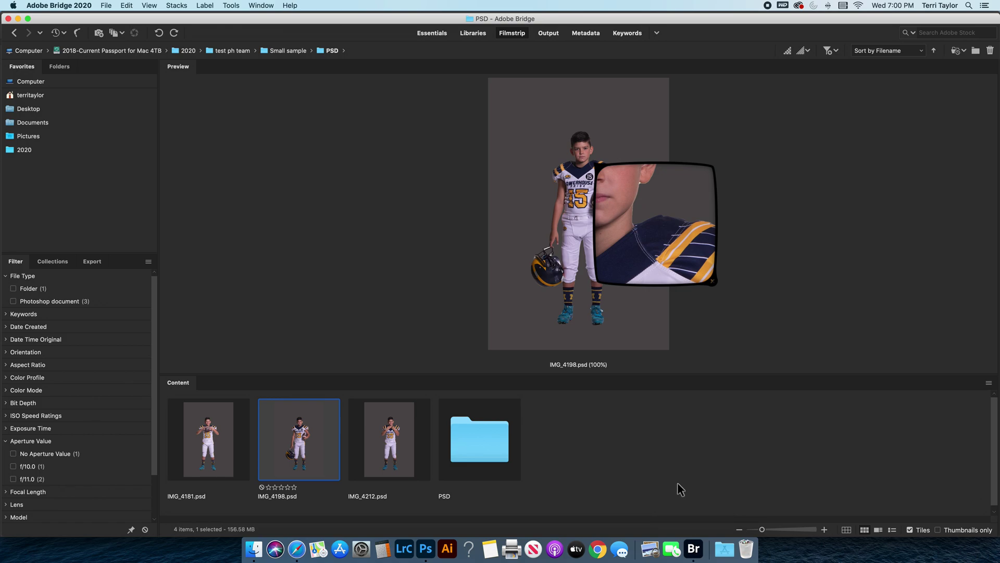
pyautogui.click(484, 460)
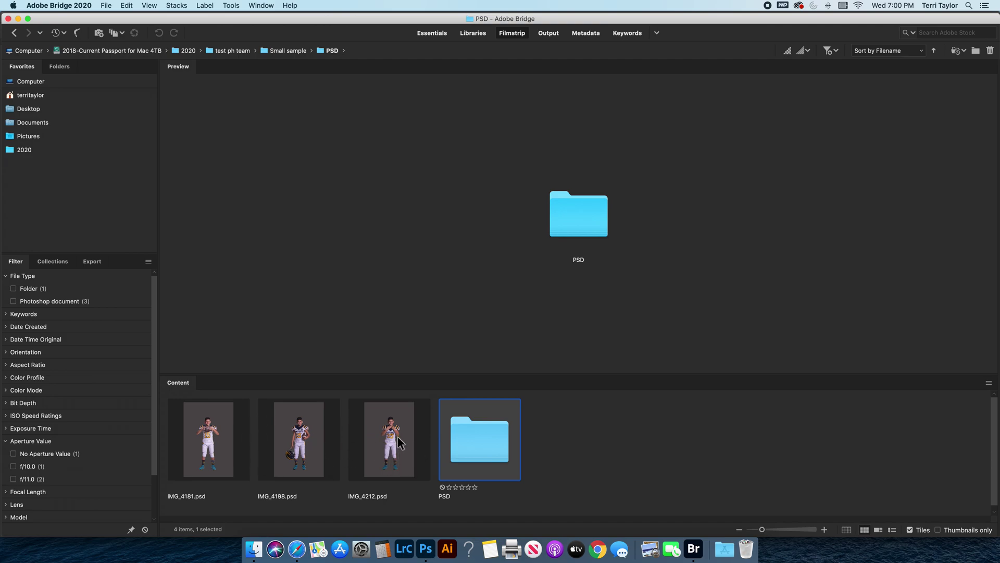
pyautogui.doubleClick(470, 439)
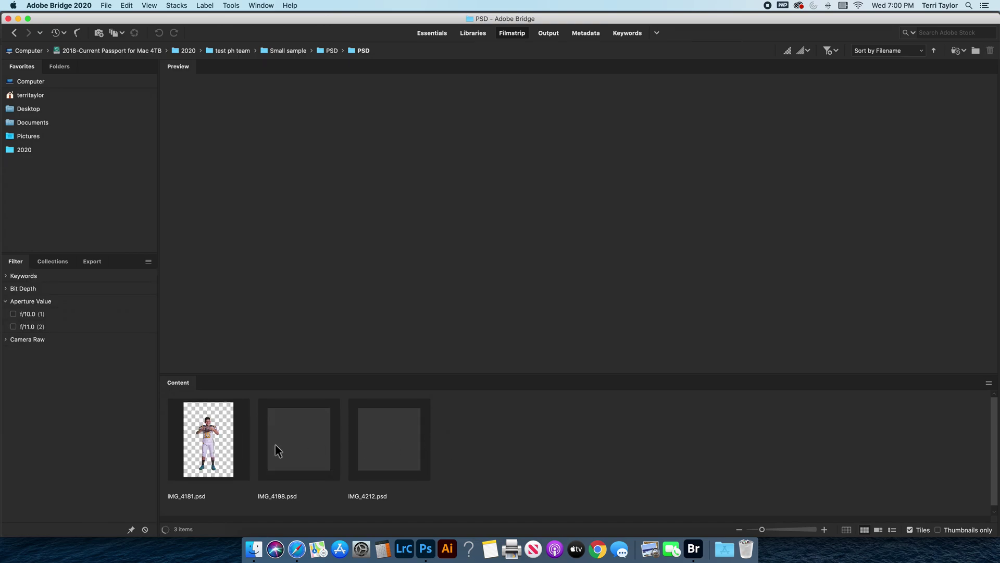